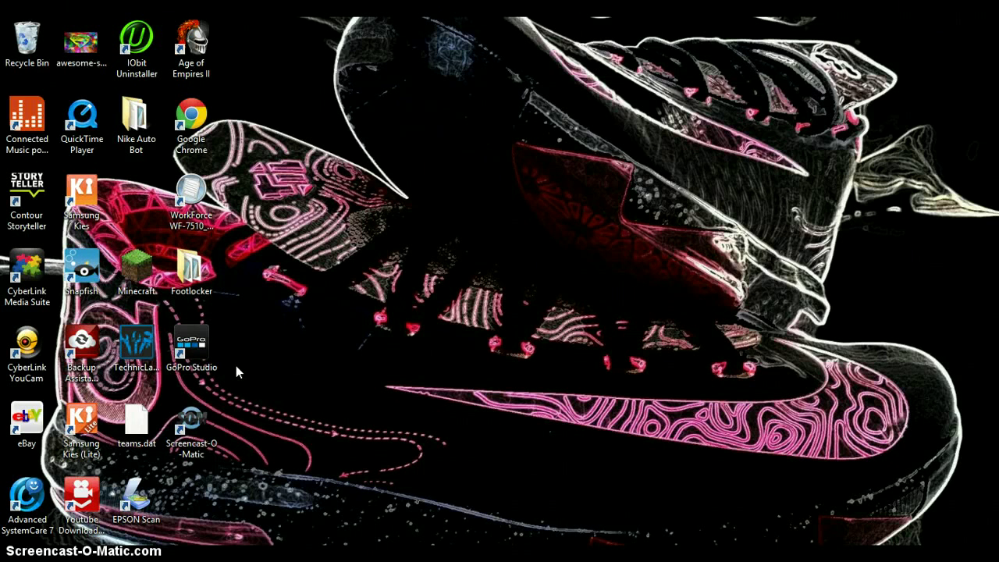
# Launch GoPro Studio from its Windows desktop icon.
pyautogui.doubleClick(205, 355)
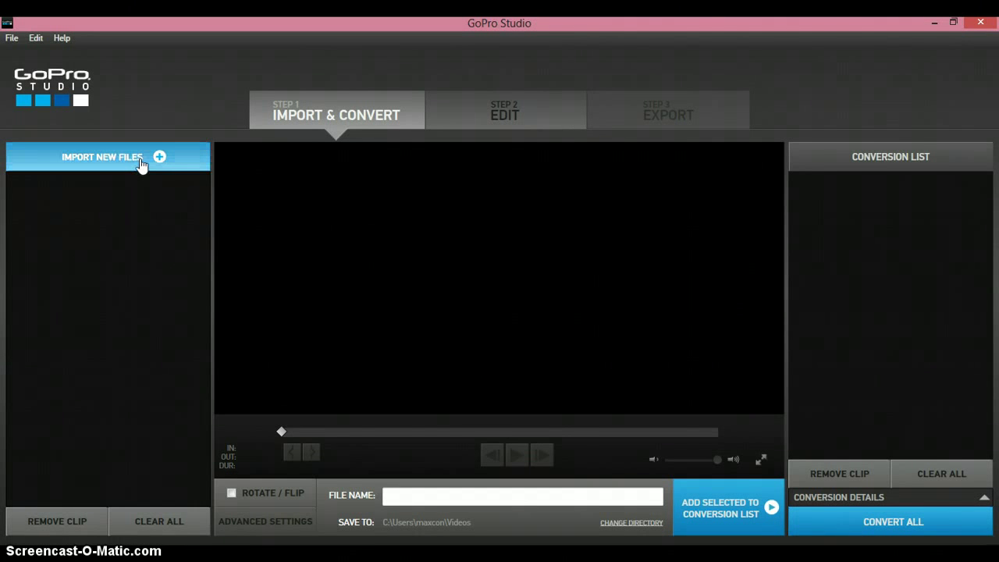
# Start importing new files and browse the C: drive into the Users folder.
pyautogui.click(141, 162)
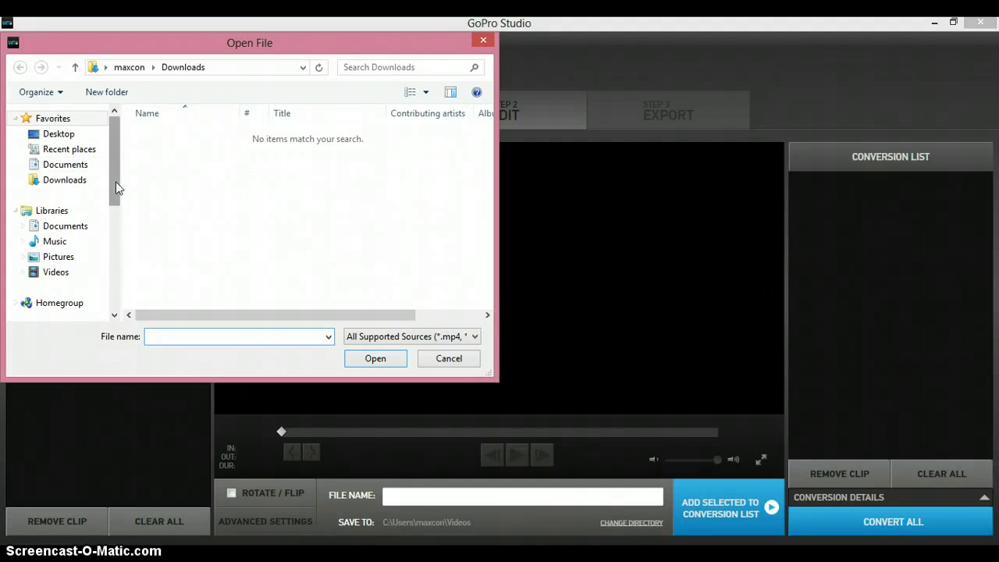
pyautogui.moveTo(116, 182); pyautogui.dragTo(107, 227)
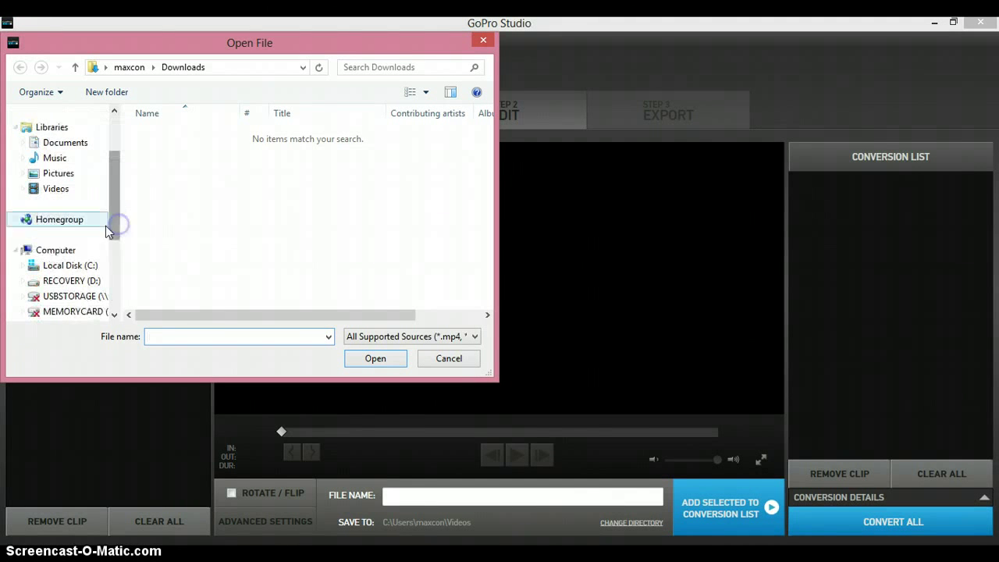
pyautogui.click(90, 266)
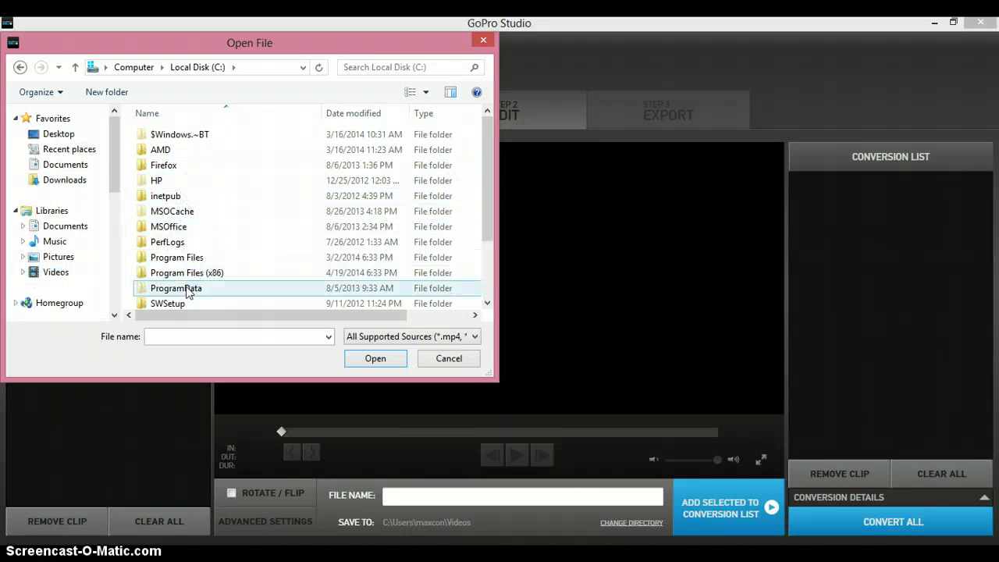
pyautogui.scroll(-1, 190, 289)
pyautogui.scroll(-1, 187, 292)
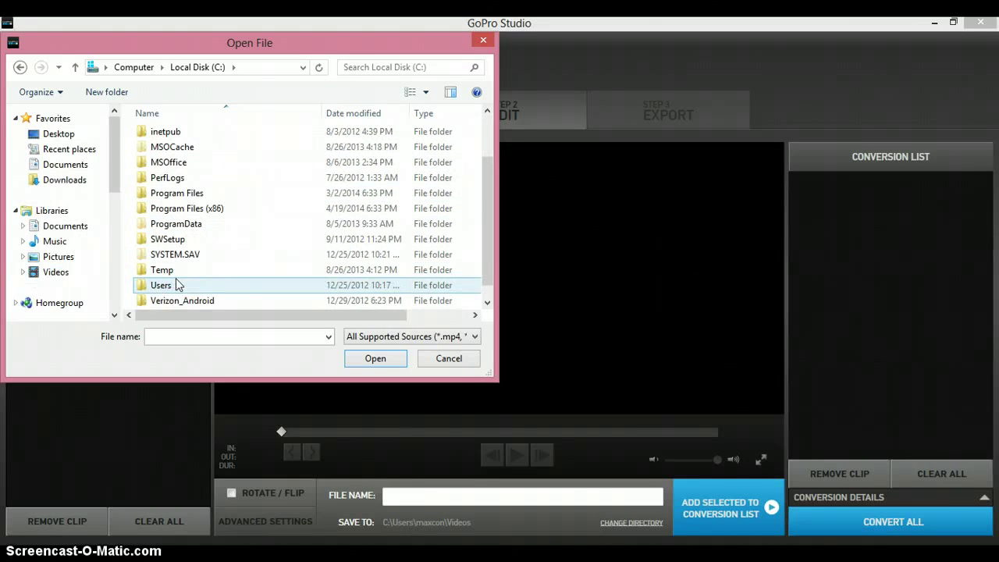
pyautogui.doubleClick(180, 286)
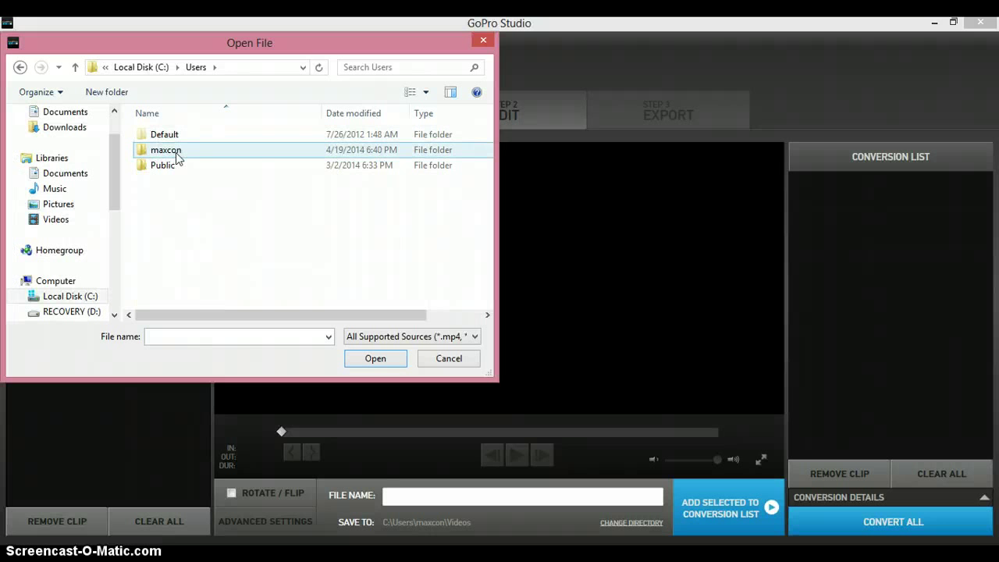
# Navigate AppData\Roaming\GoPro\Templates\Ocotillo Desert Lines.gpt\Media and import Studio_Bumper.
pyautogui.doubleClick(177, 154)
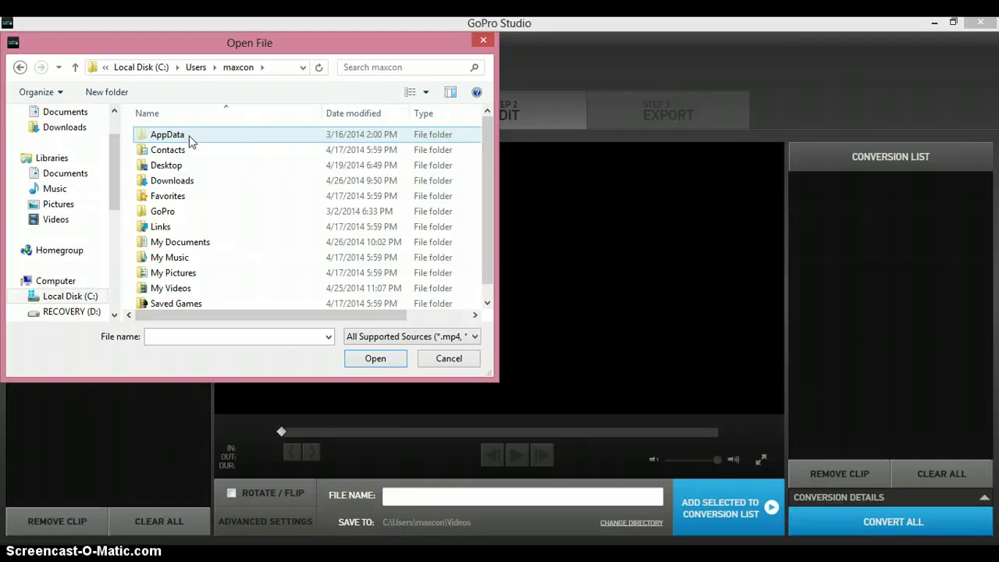
pyautogui.doubleClick(188, 136)
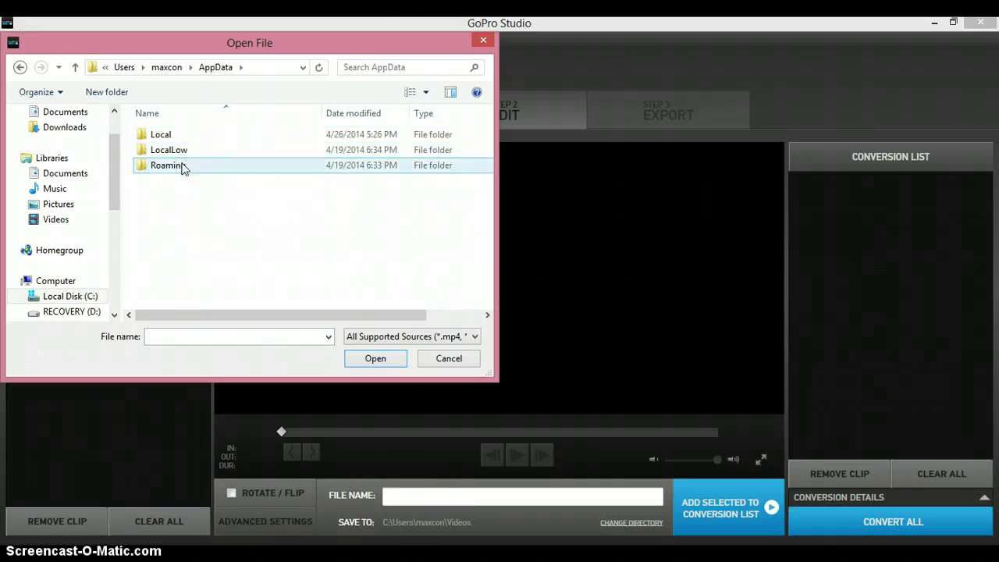
pyautogui.doubleClick(181, 166)
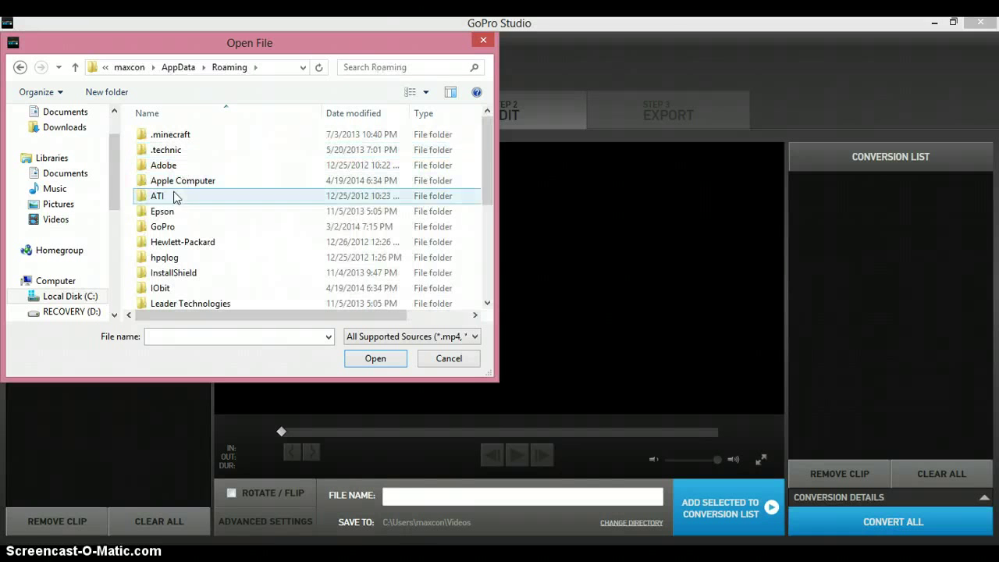
pyautogui.doubleClick(174, 228)
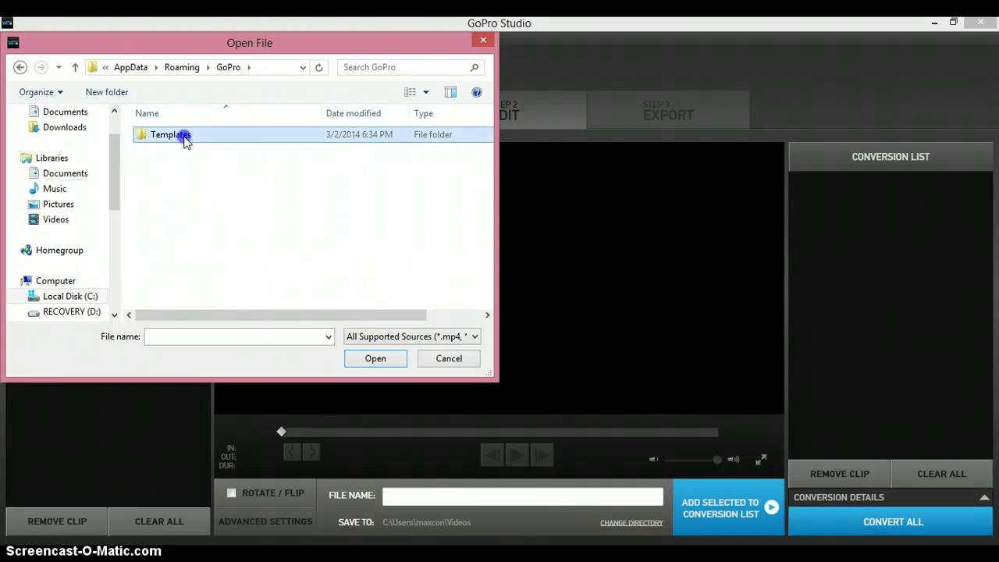
pyautogui.doubleClick(185, 138)
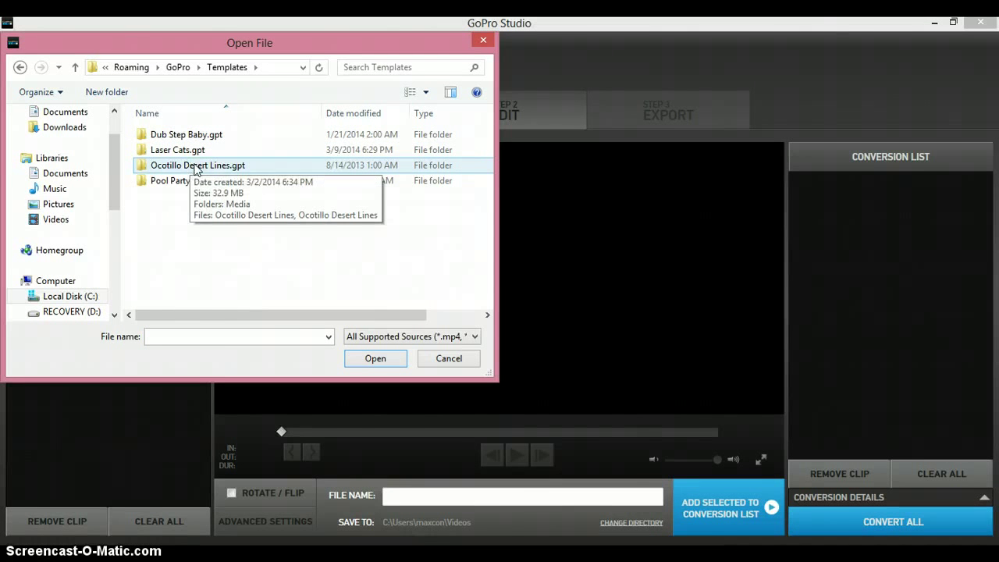
pyautogui.doubleClick(195, 166)
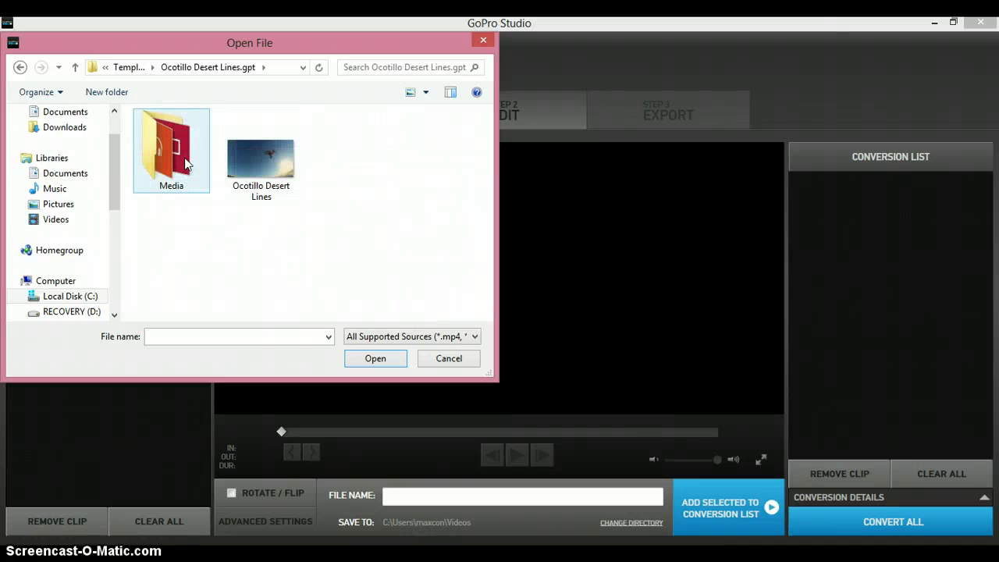
pyautogui.doubleClick(185, 163)
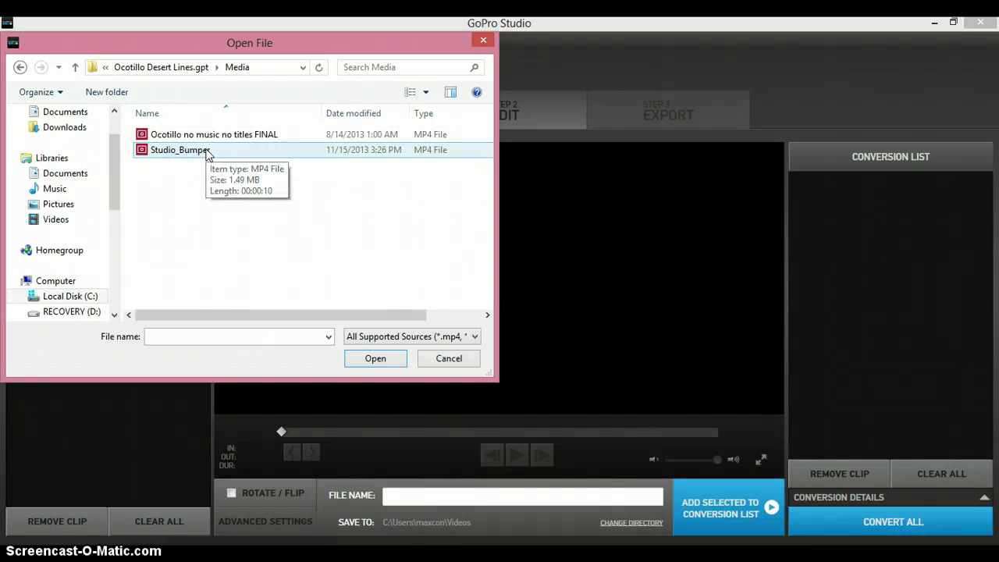
pyautogui.doubleClick(207, 151)
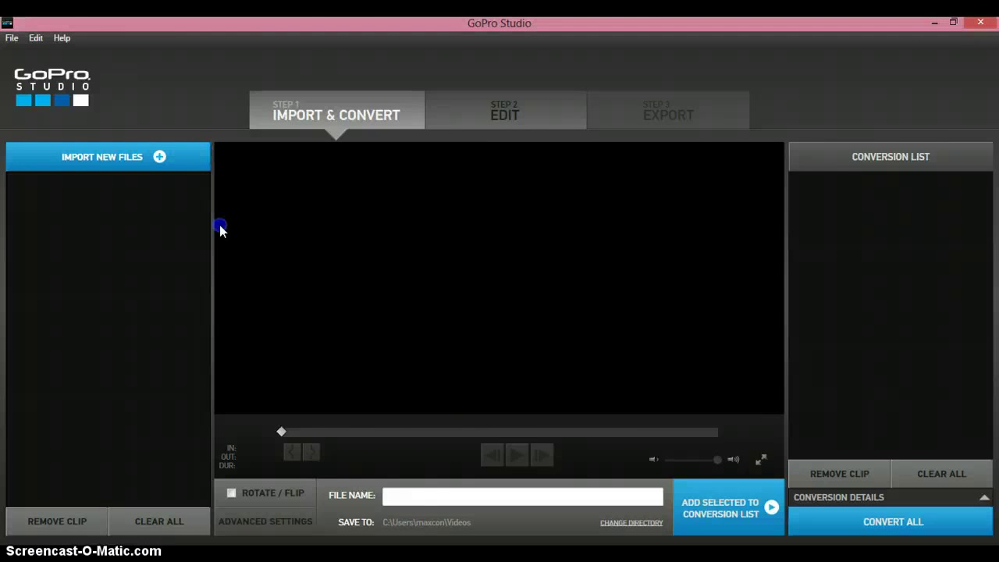
# Add Studio_Bumper to the conversion list and convert it to Studio_Bumper-001.avi.
pyautogui.click(722, 509)
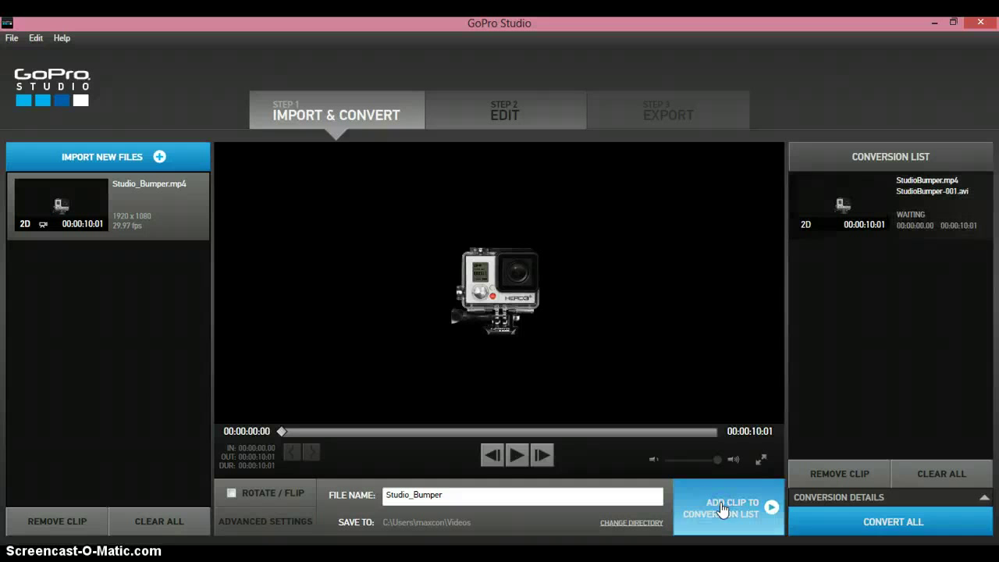
pyautogui.click(893, 530)
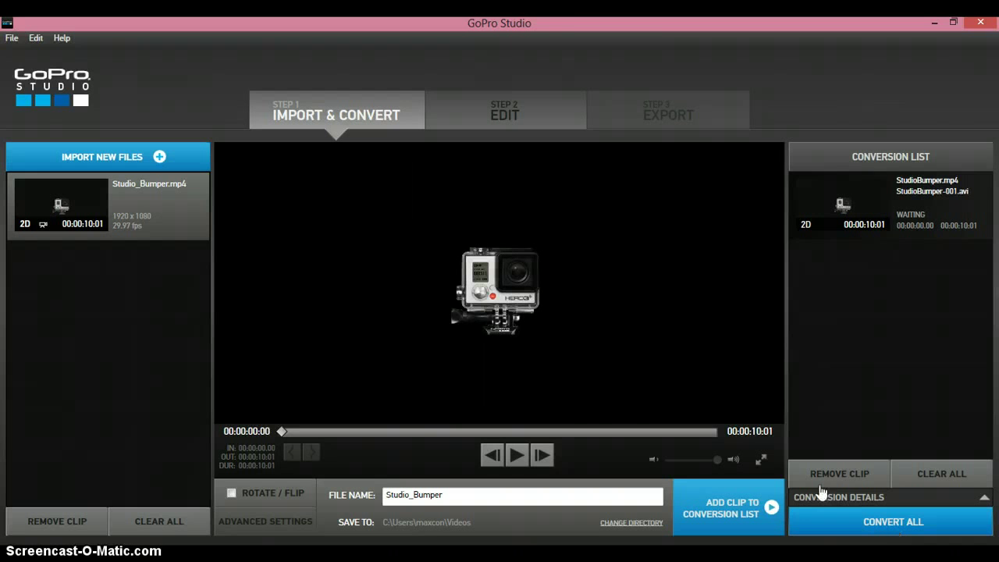
pyautogui.click(867, 523)
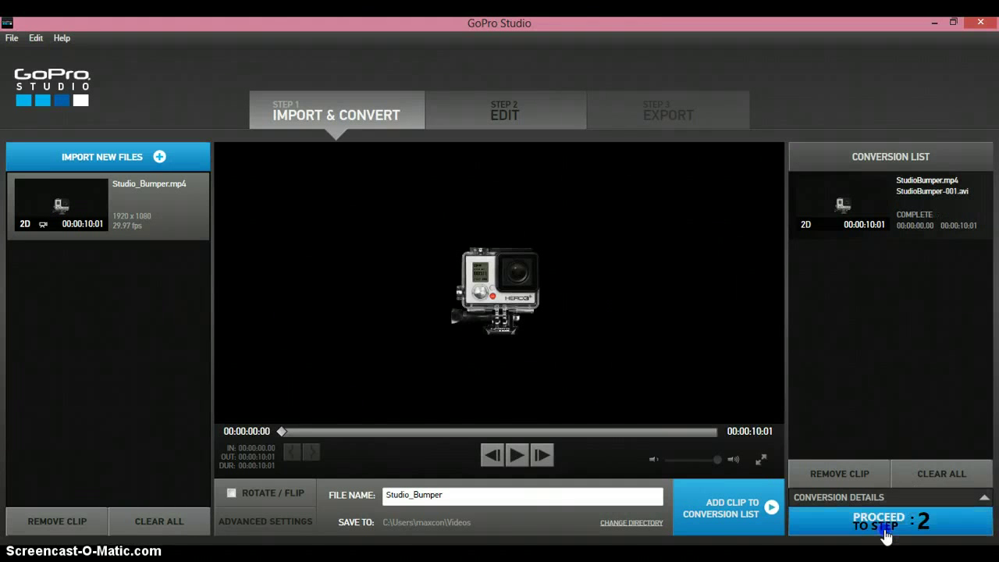
# Move to the Edit step and create a project from the Blank Template.
pyautogui.click(884, 530)
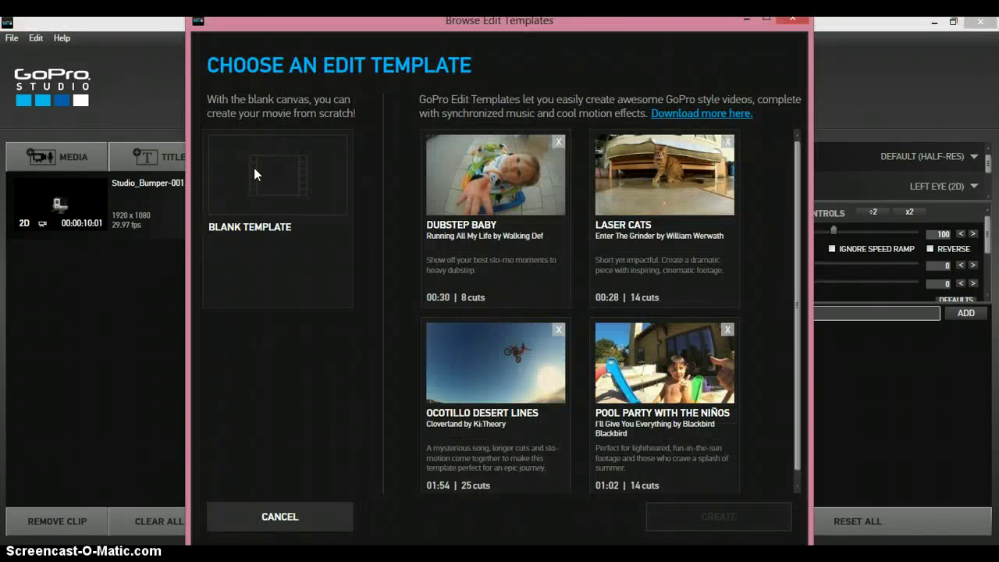
pyautogui.click(254, 172)
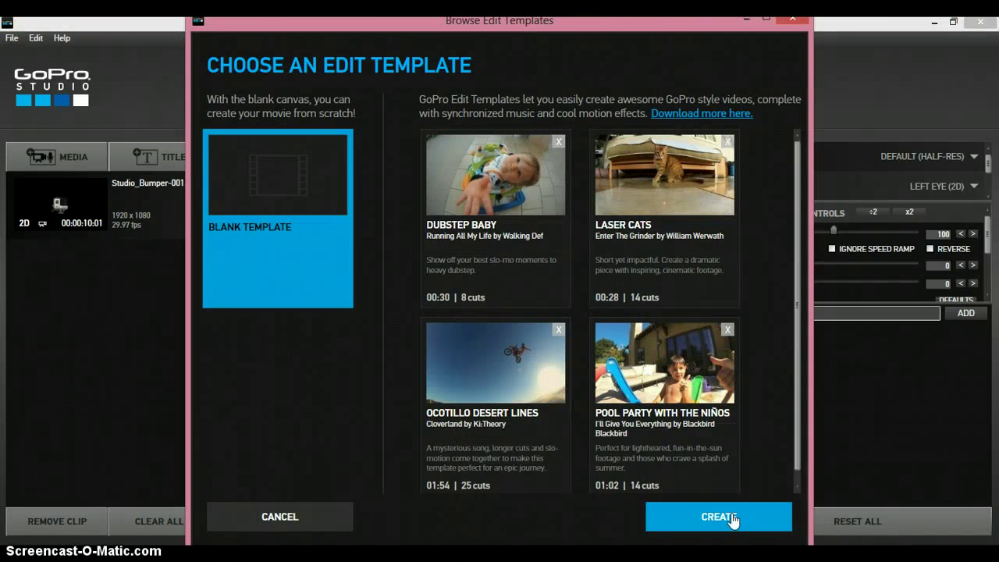
pyautogui.click(780, 518)
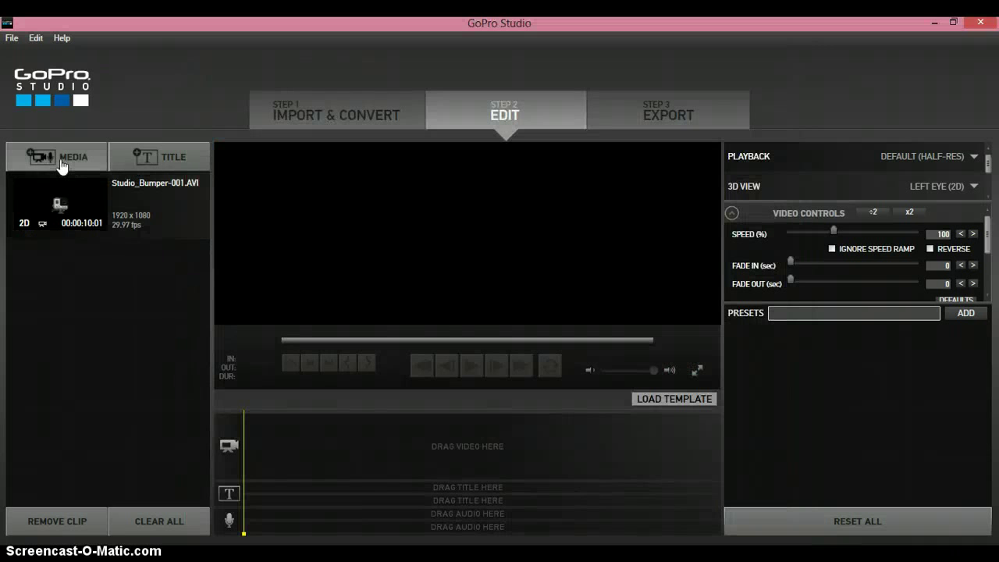
# Start a media import and browse the C: drive into the user's personal folder.
pyautogui.click(61, 160)
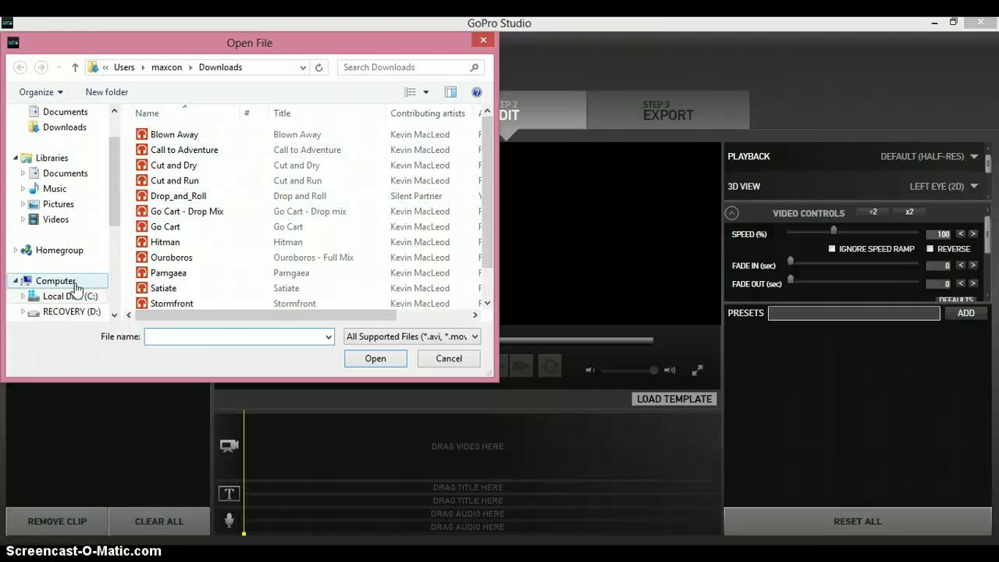
pyautogui.click(78, 297)
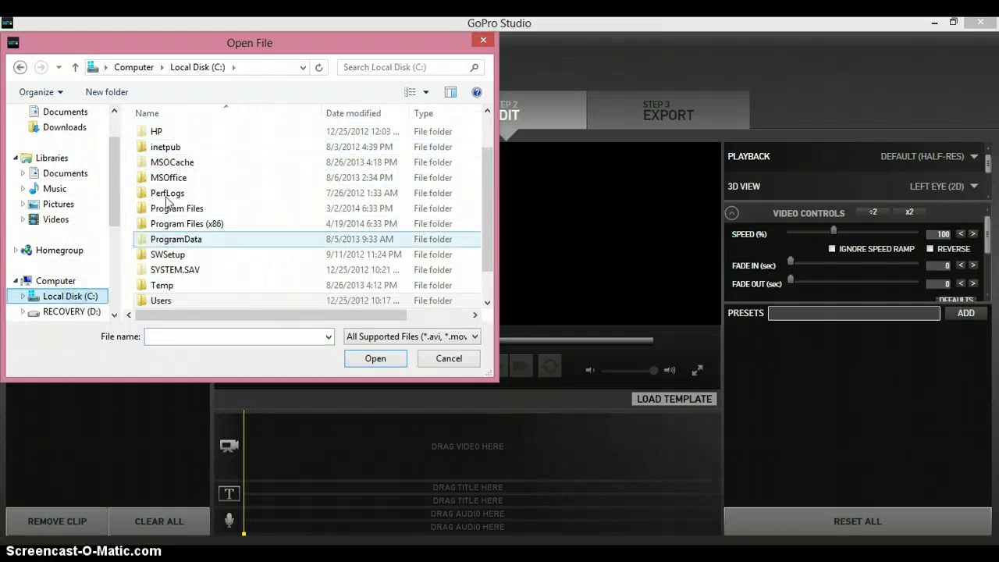
pyautogui.click(180, 301)
pyautogui.moveTo(161, 300)
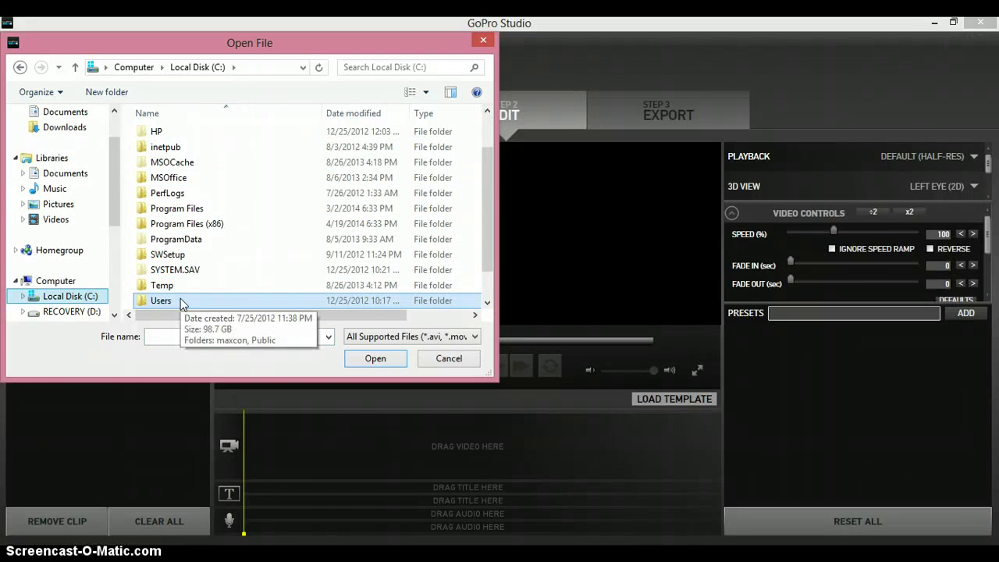
pyautogui.doubleClick(180, 301)
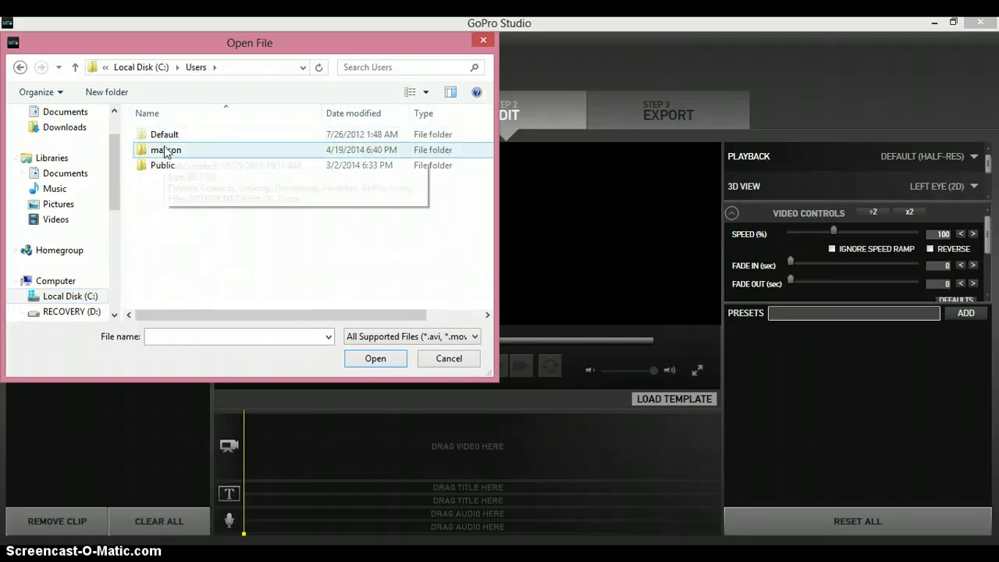
pyautogui.click(166, 150)
pyautogui.doubleClick(166, 150)
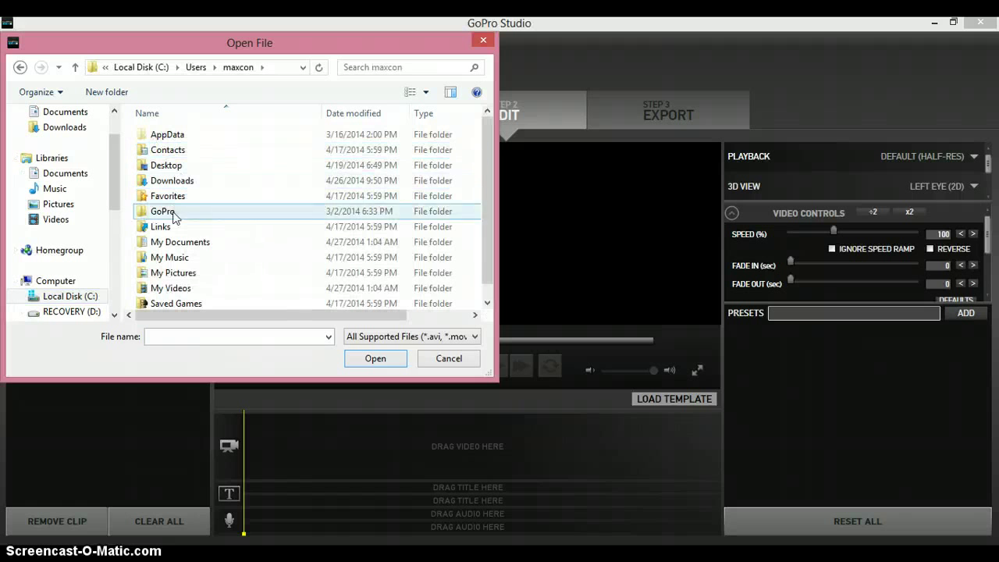
# Navigate AppData\Roaming\GoPro\Templates\Ocotillo Desert Lines.gpt\Media and import RUMBLE.
pyautogui.doubleClick(181, 134)
pyautogui.doubleClick(180, 166)
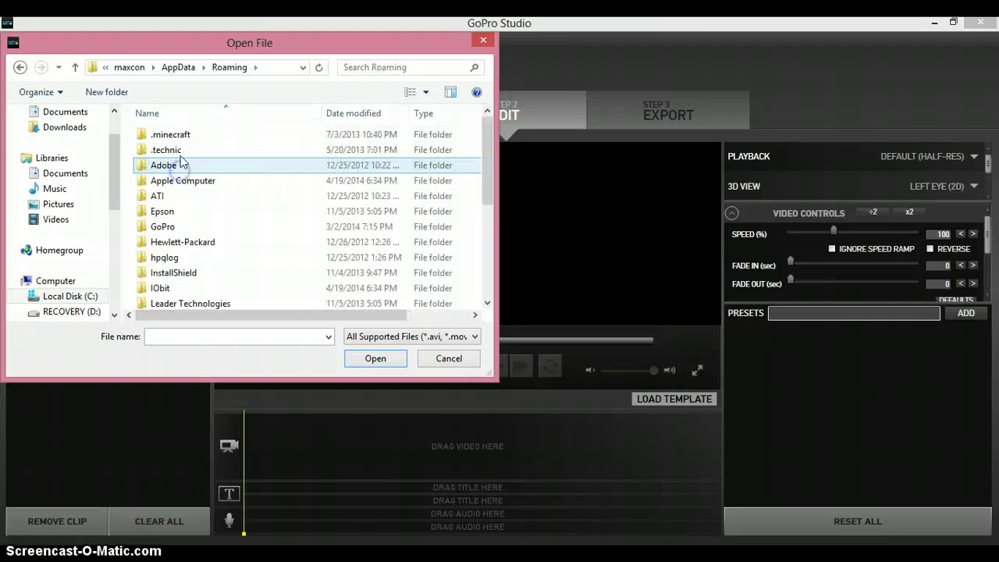
pyautogui.doubleClick(173, 230)
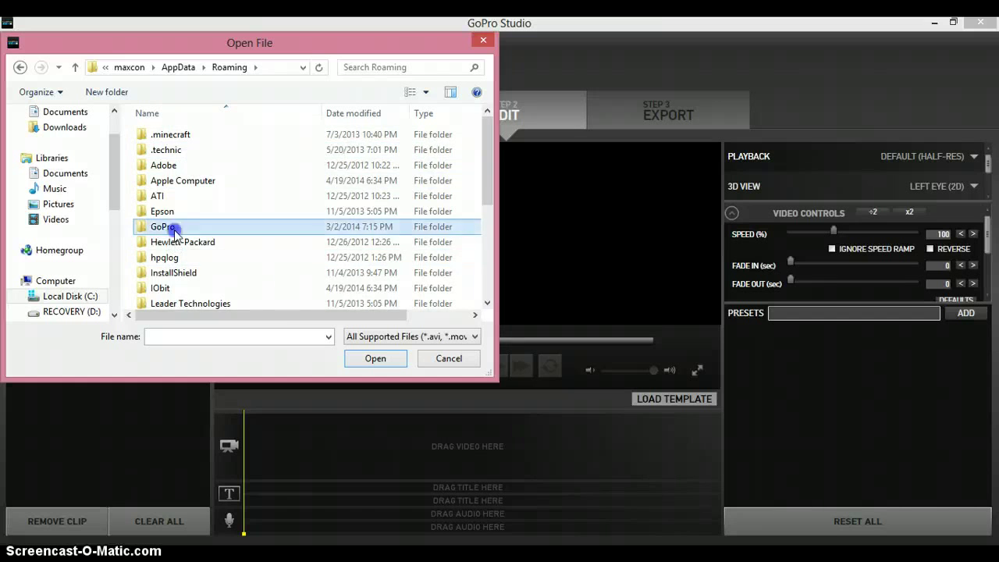
pyautogui.doubleClick(177, 135)
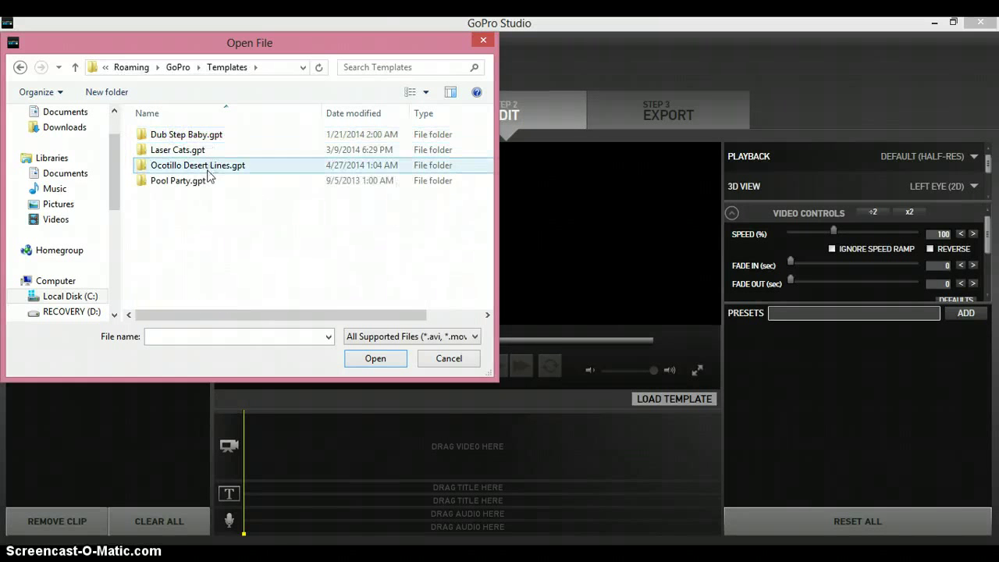
pyautogui.moveTo(197, 164)
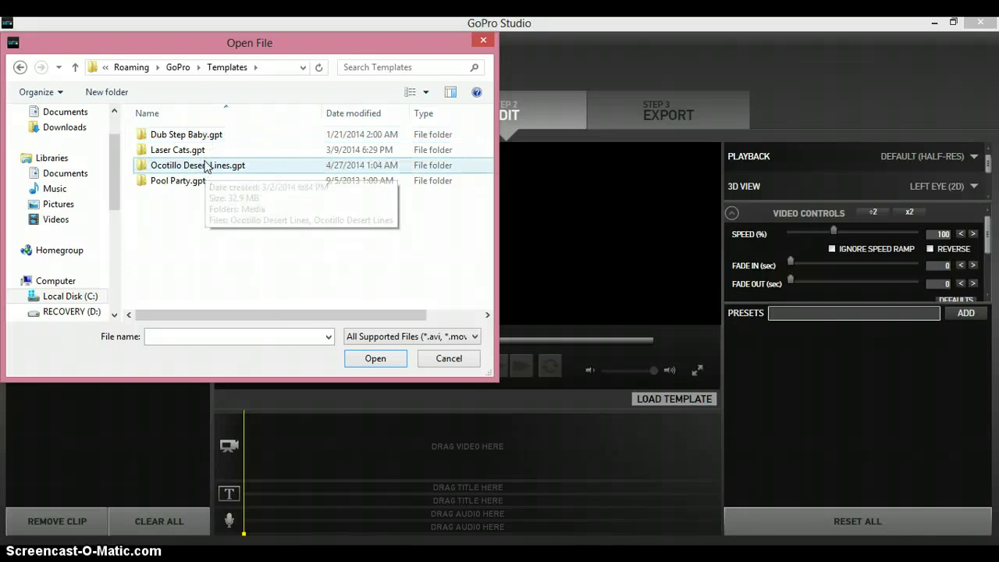
pyautogui.doubleClick(206, 166)
pyautogui.doubleClick(175, 142)
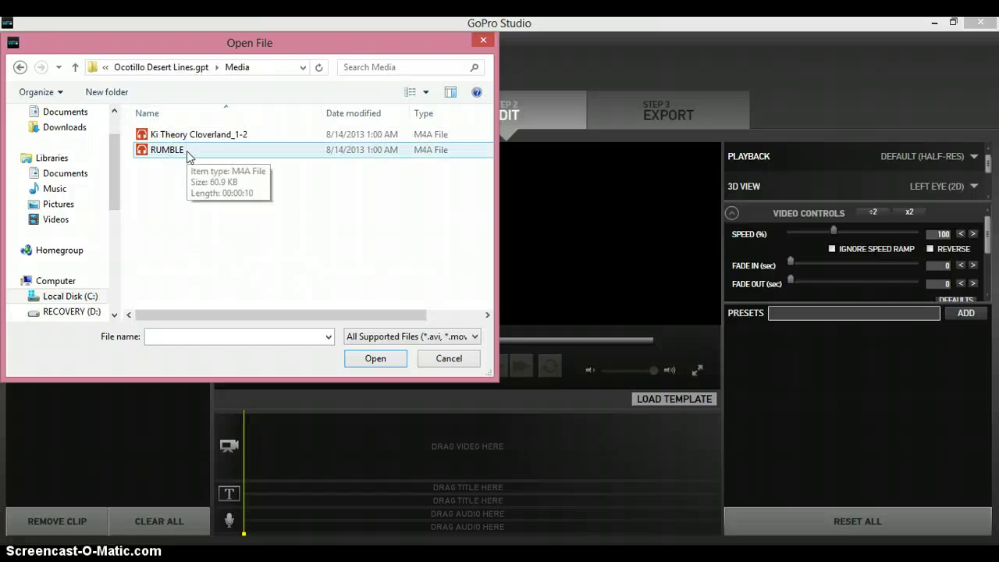
pyautogui.doubleClick(186, 150)
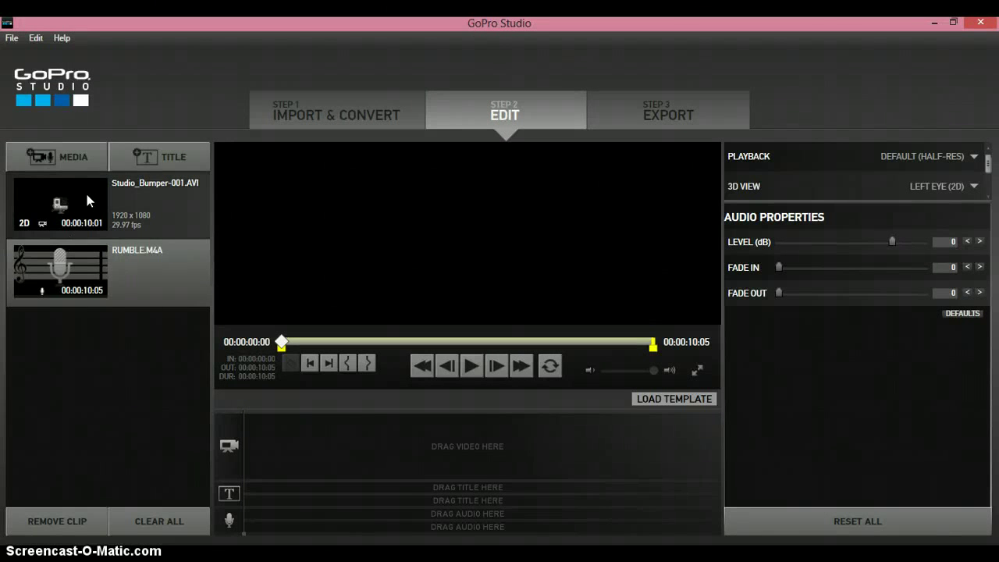
# Place Studio_Bumper-001.AVI on the video track and RUMBLE.M4A on the audio track.
pyautogui.click(88, 199)
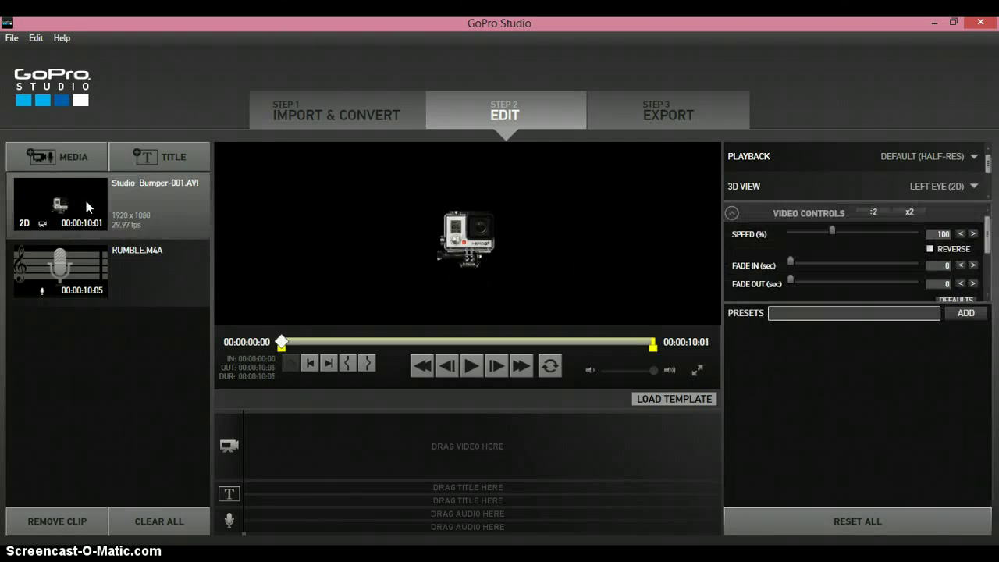
pyautogui.moveTo(86, 201)
pyautogui.mouseDown()
pyautogui.moveTo(342, 410)
pyautogui.moveTo(330, 446)
pyautogui.mouseUp()
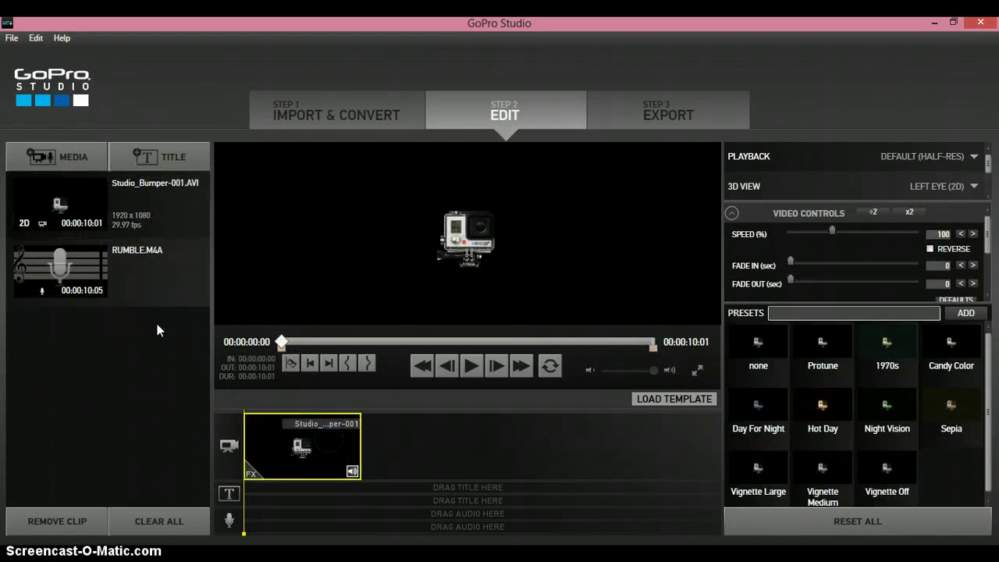
pyautogui.moveTo(143, 294); pyautogui.dragTo(267, 481)
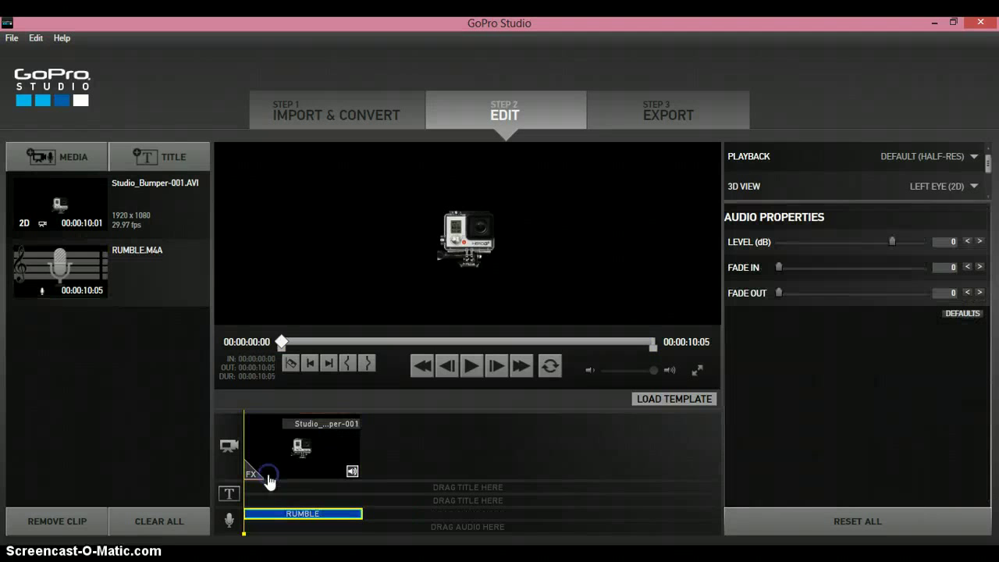
# Preview the edit and pause playback on the GoPro logo.
pyautogui.click(466, 371)
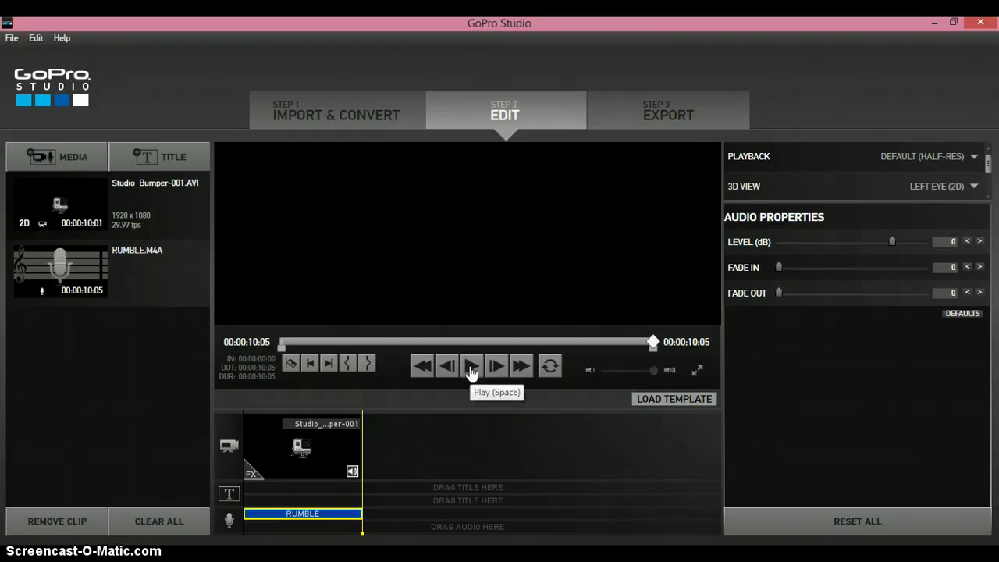
pyautogui.click(471, 367)
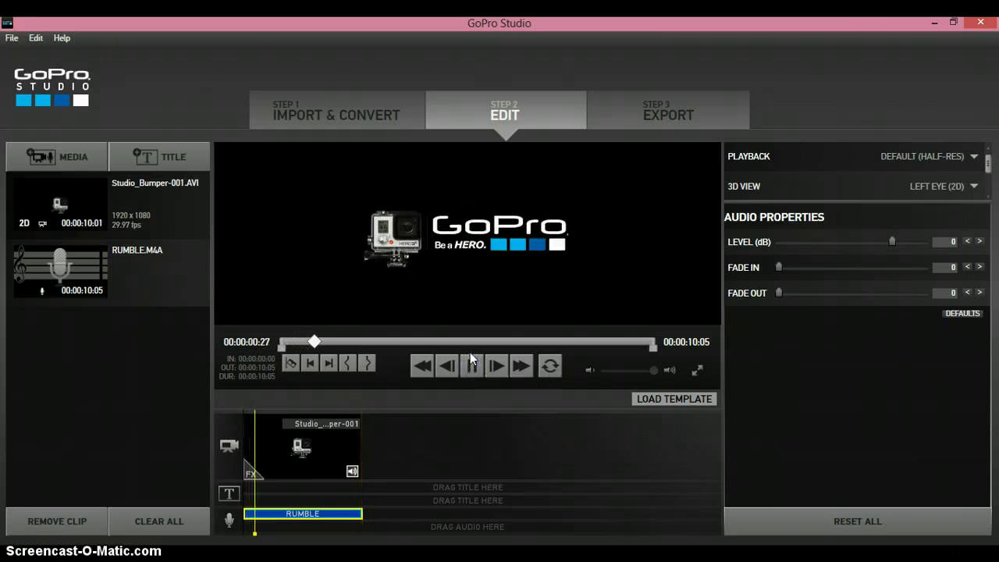
pyautogui.click(471, 367)
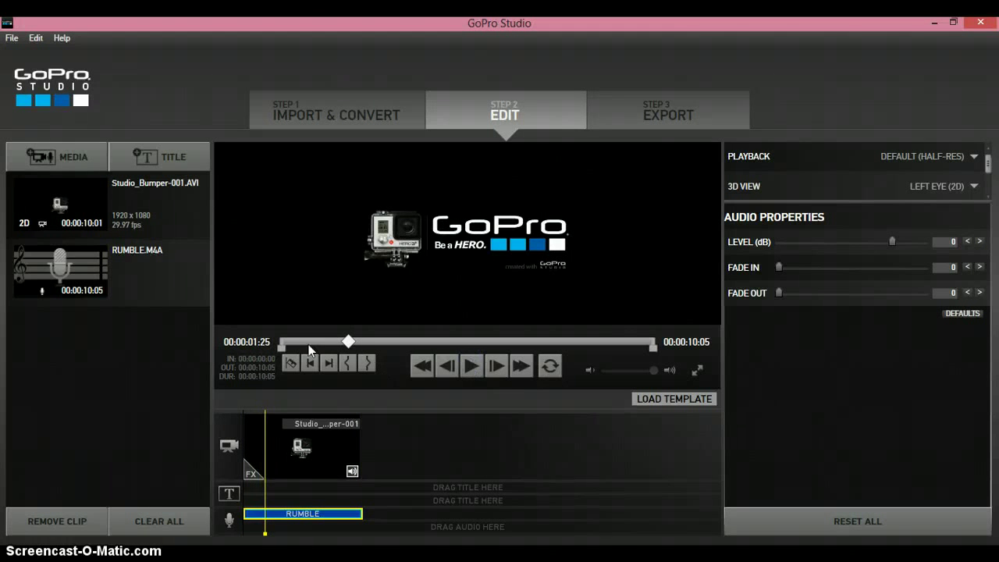